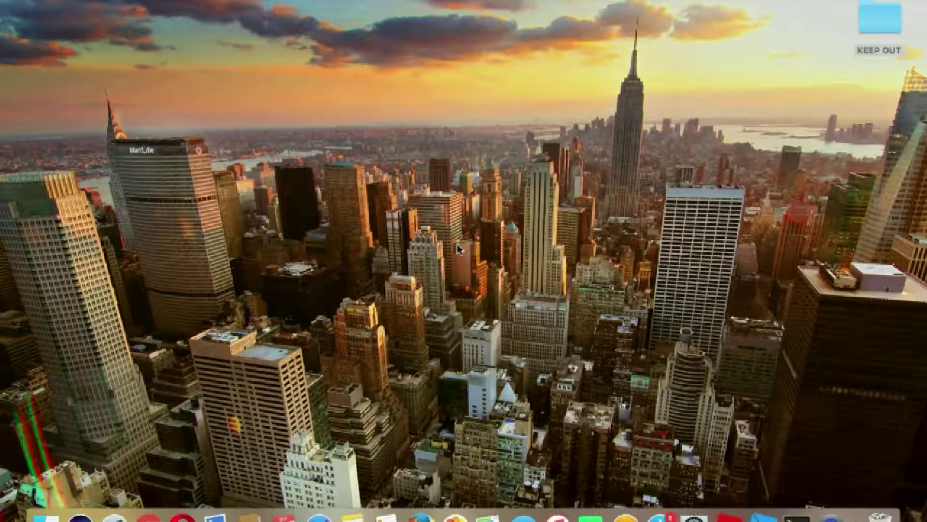
Subscribe to the gaming channel on YouTube and turn on its notification bell.
{"action": "left_click", "coordinate": [124, 498]}
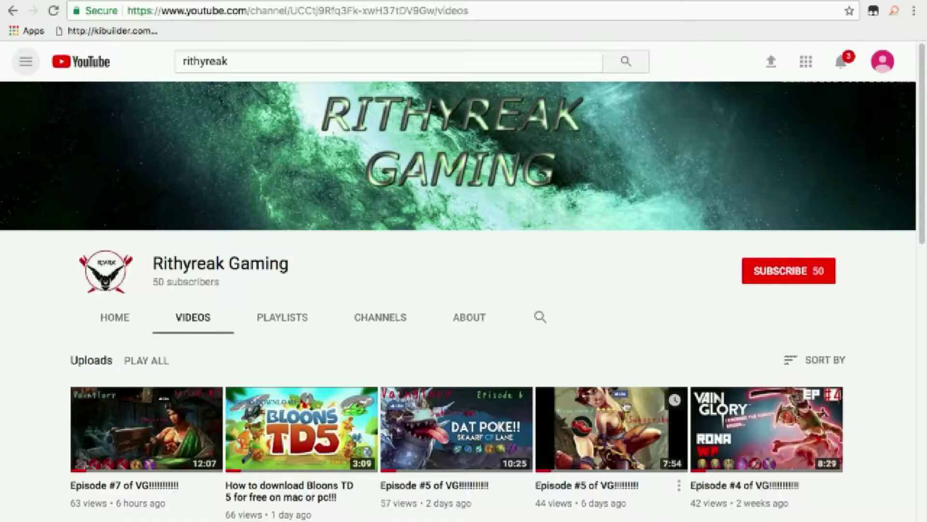
{"action": "left_click", "coordinate": [761, 283]}
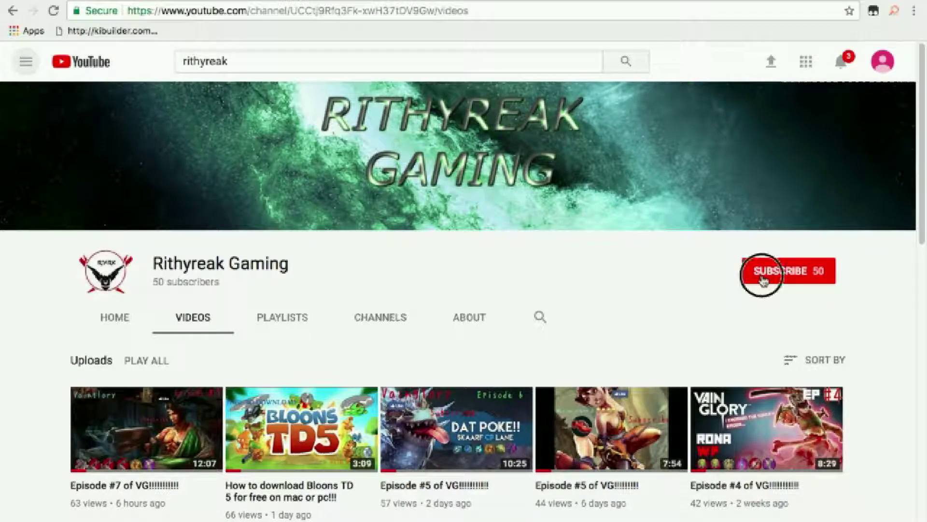
{"action": "left_click", "coordinate": [821, 269]}
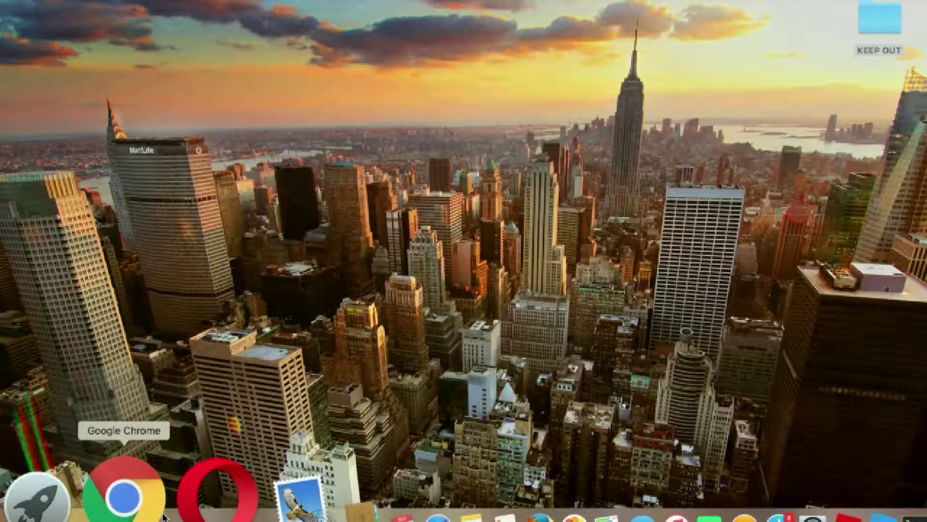
Go to igg-games.com in a new Chrome tab.
{"action": "left_click", "coordinate": [154, 503]}
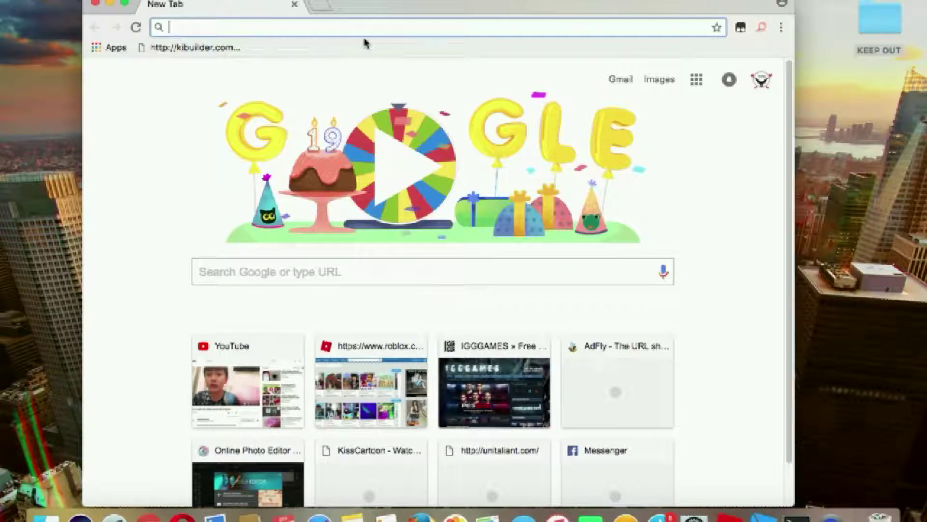
{"action": "type", "text": "igg-games.com"}
{"action": "key", "text": "Return"}
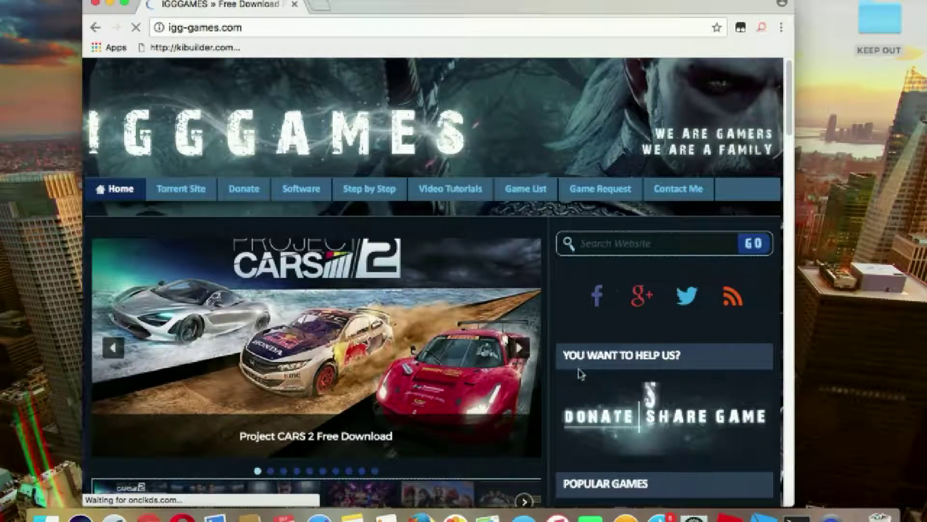
Paste 'Knightmare Tower' into the IGG Games site search box.
{"action": "left_click", "coordinate": [664, 247]}
{"action": "right_click", "coordinate": [666, 247]}
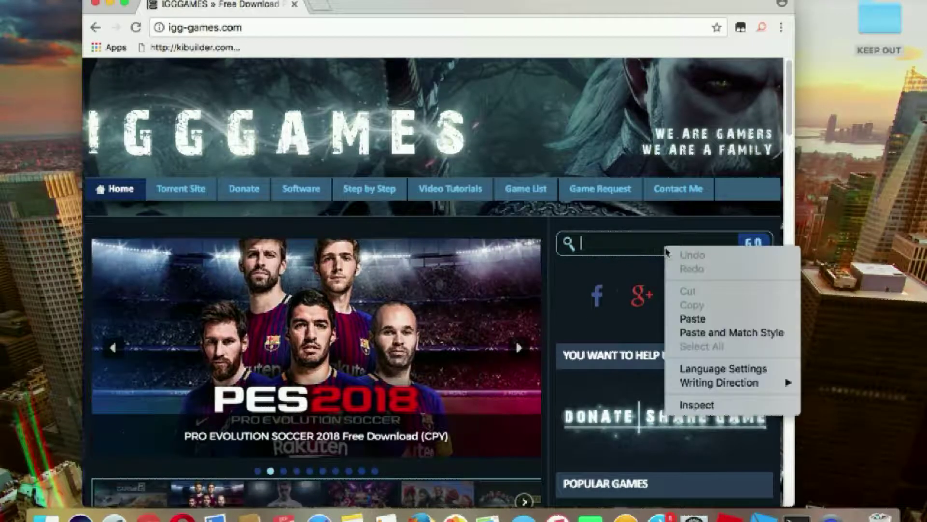
{"action": "left_click", "coordinate": [695, 319]}
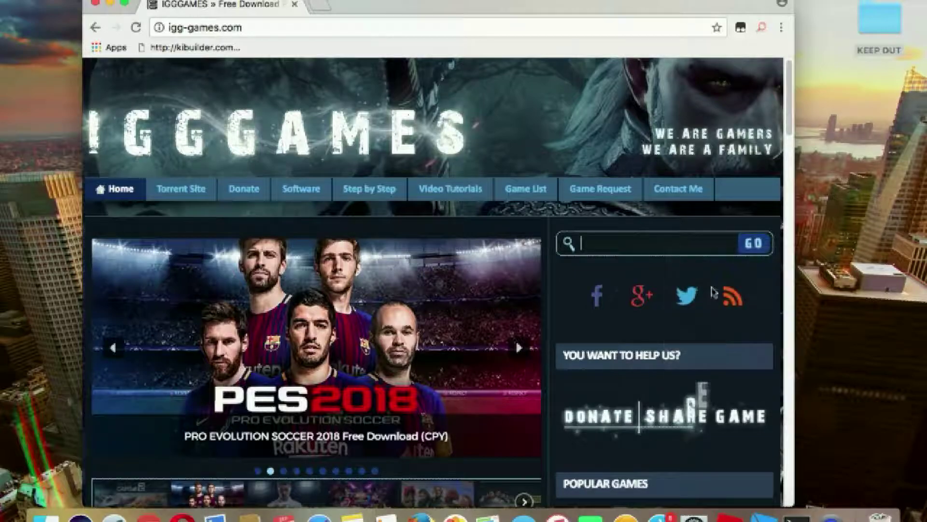
Search for Knightmare Tower, open its Free Download page and follow the Mega Download link.
{"action": "left_click", "coordinate": [753, 243]}
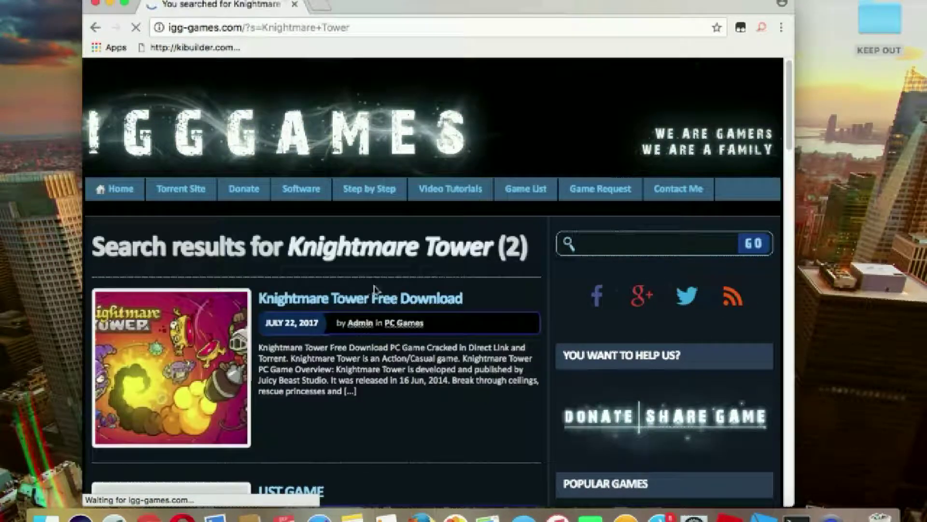
{"action": "left_click", "coordinate": [283, 303]}
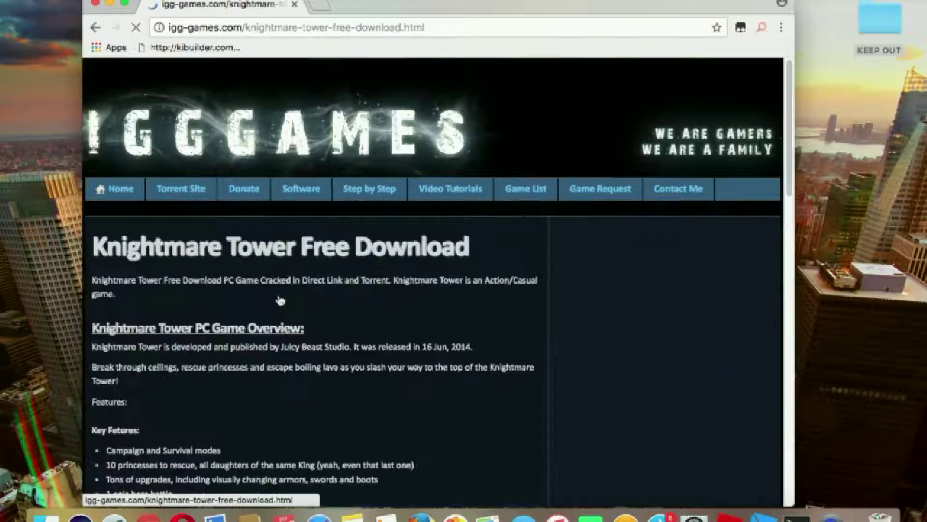
{"action": "scroll", "coordinate": [338, 306], "scroll_direction": "down", "scroll_amount": 5}
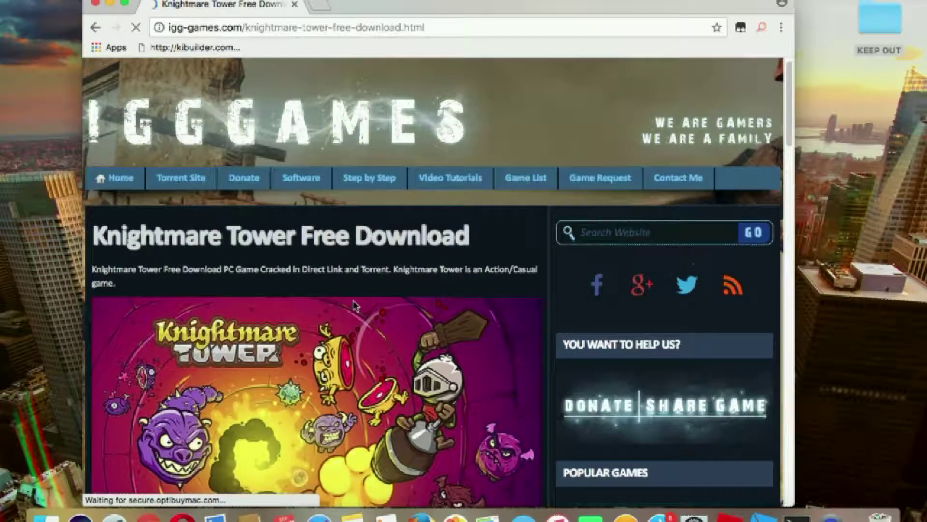
{"action": "scroll", "coordinate": [356, 305], "scroll_direction": "down", "scroll_amount": 12}
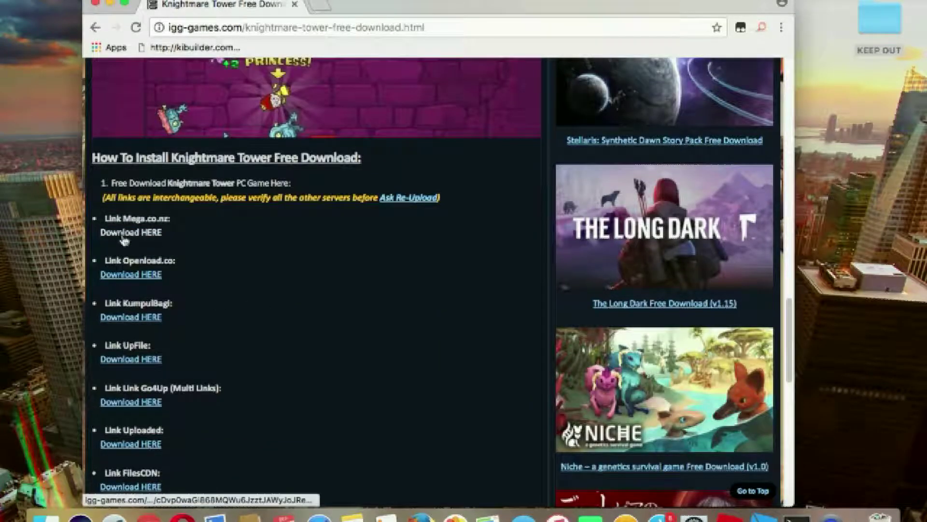
{"action": "left_click", "coordinate": [131, 233]}
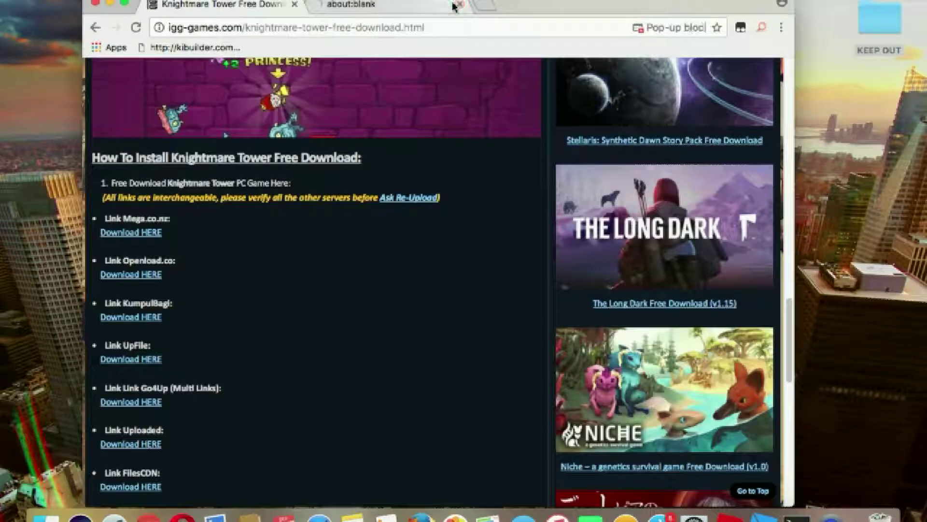
Close the stray Loading tab, create the download link and continue to the MEGA page.
{"action": "left_click", "coordinate": [155, 233]}
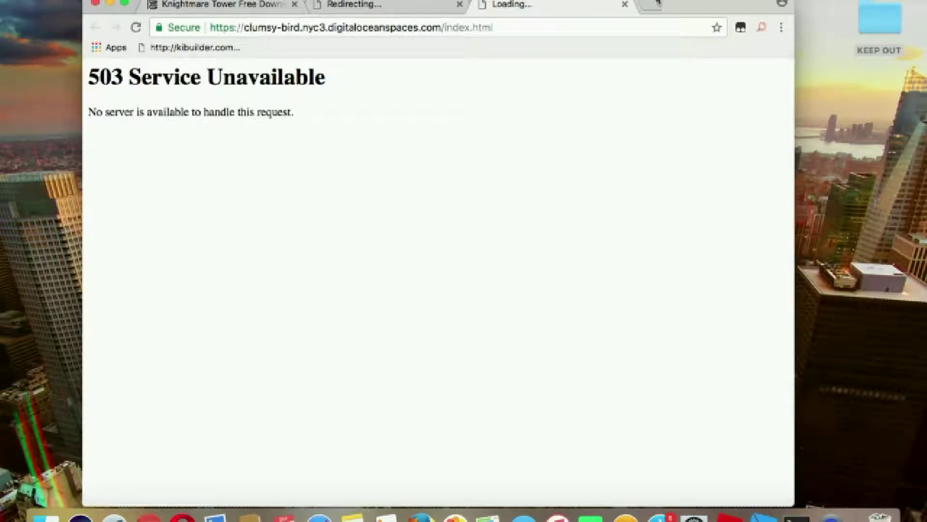
{"action": "left_click", "coordinate": [625, 4]}
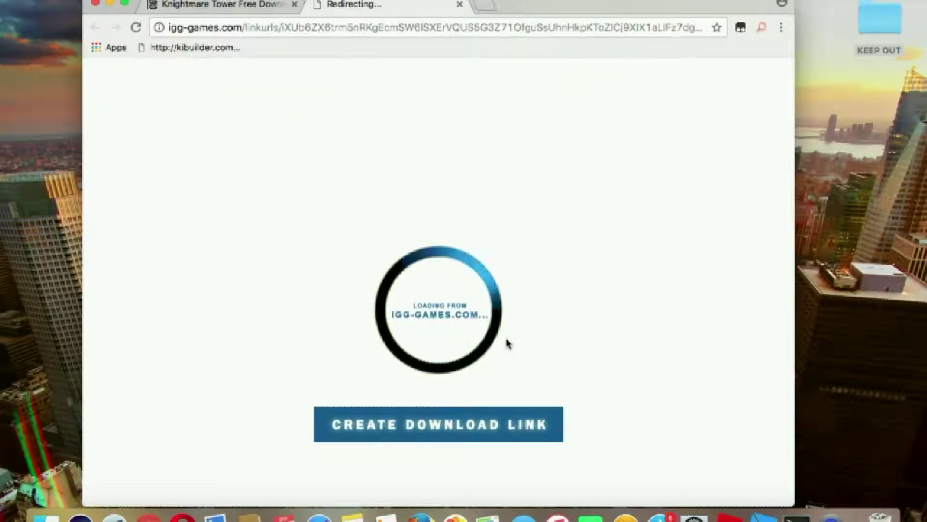
{"action": "left_click", "coordinate": [487, 425]}
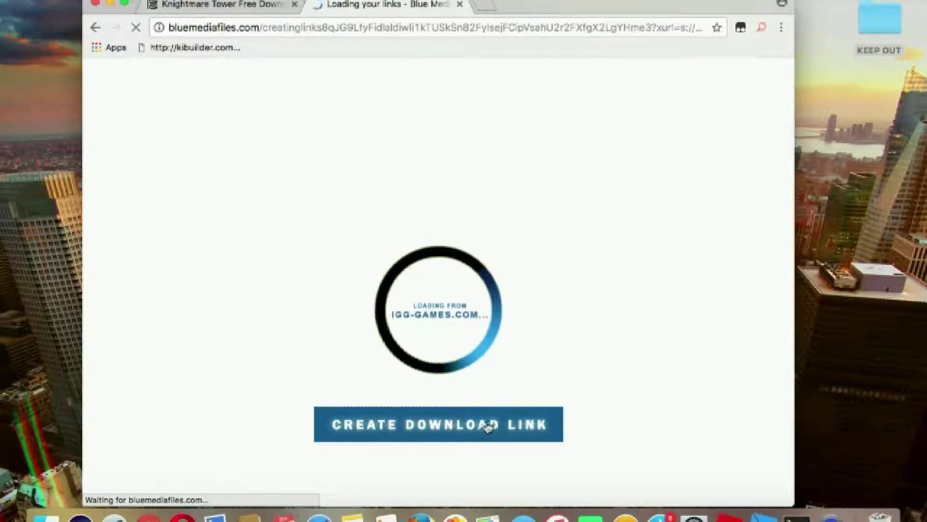
{"action": "scroll", "coordinate": [427, 302], "scroll_direction": "down", "scroll_amount": 2}
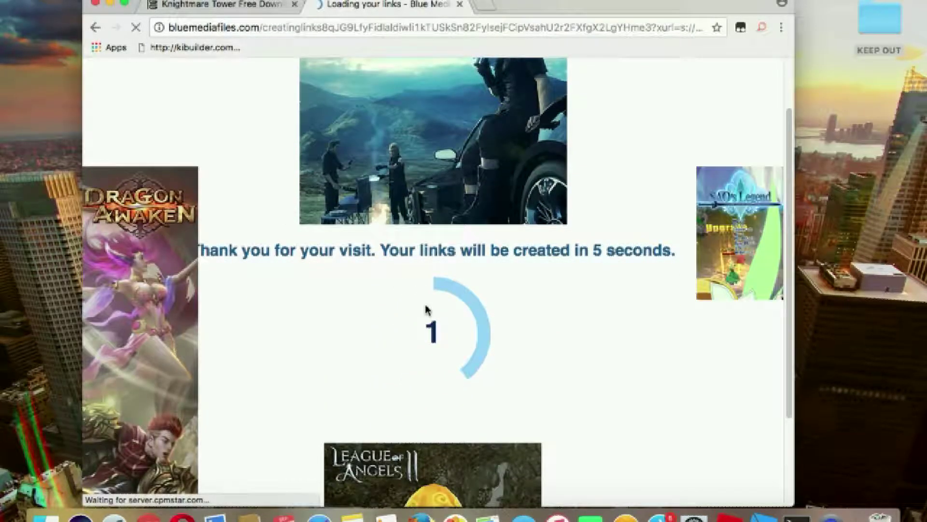
{"action": "scroll", "coordinate": [427, 309], "scroll_direction": "down", "scroll_amount": 2}
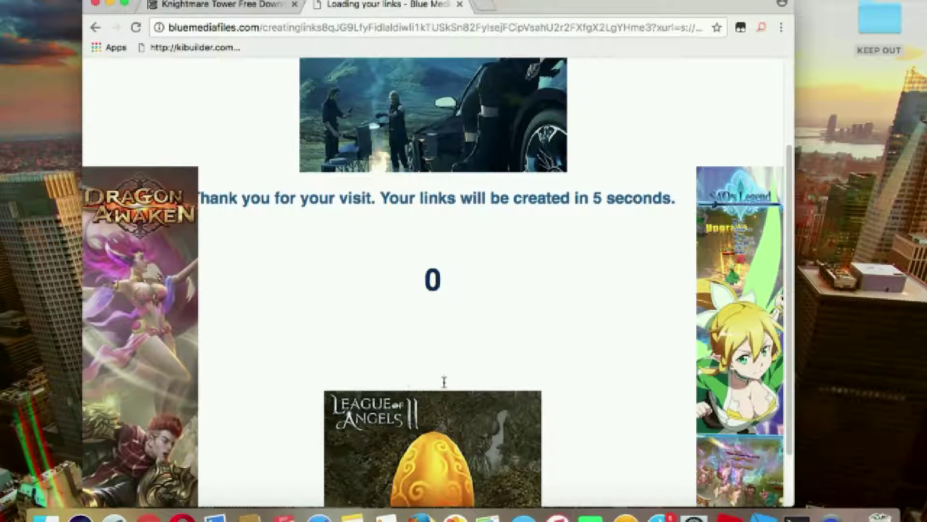
{"action": "left_click", "coordinate": [450, 393]}
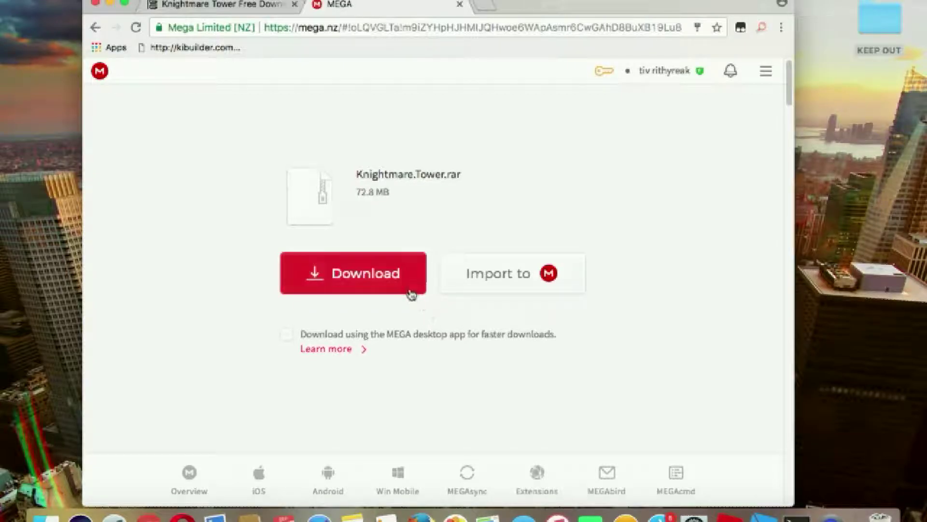
Download the 72.8 MB Knightmare.Tower.rar archive from MEGA to the desktop.
{"action": "left_click", "coordinate": [378, 274]}
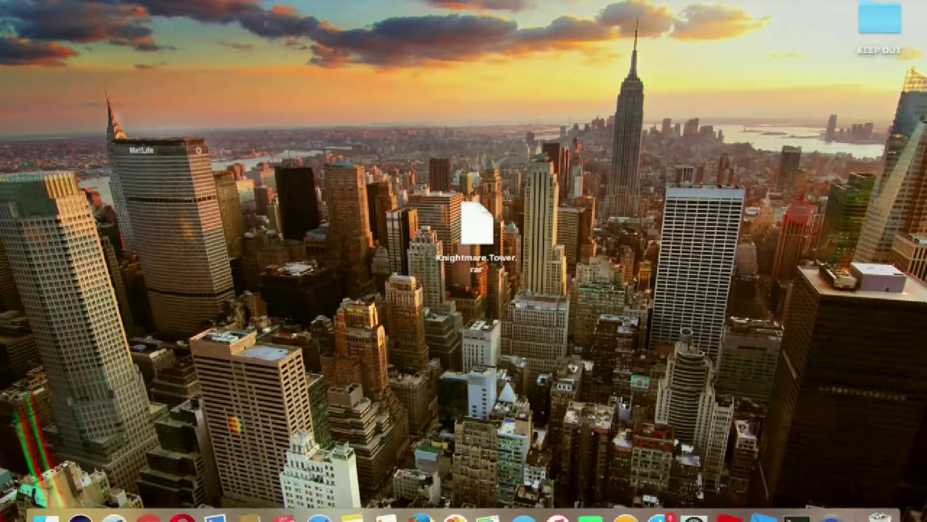
{"action": "key", "text": "F4"}
{"action": "scroll", "coordinate": [414, 149], "scroll_direction": "right", "scroll_amount": 3}
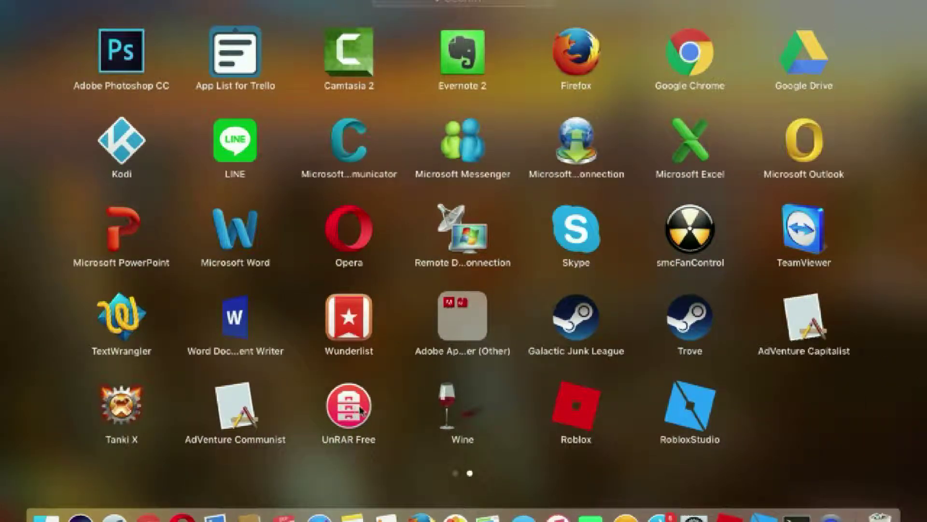
{"action": "left_click", "coordinate": [405, 371]}
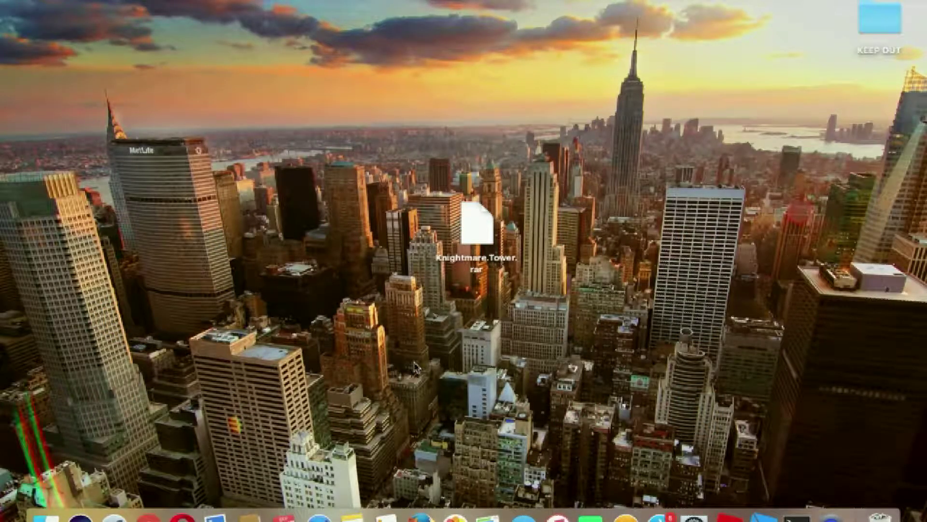
{"action": "key", "text": "F4"}
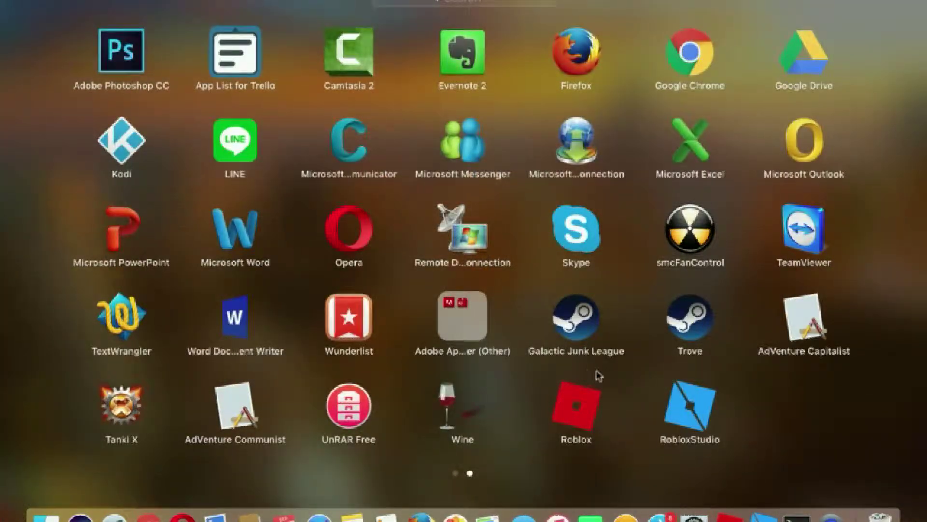
{"action": "left_click_drag", "start_coordinate": [504, 391], "coordinate": [741, 412]}
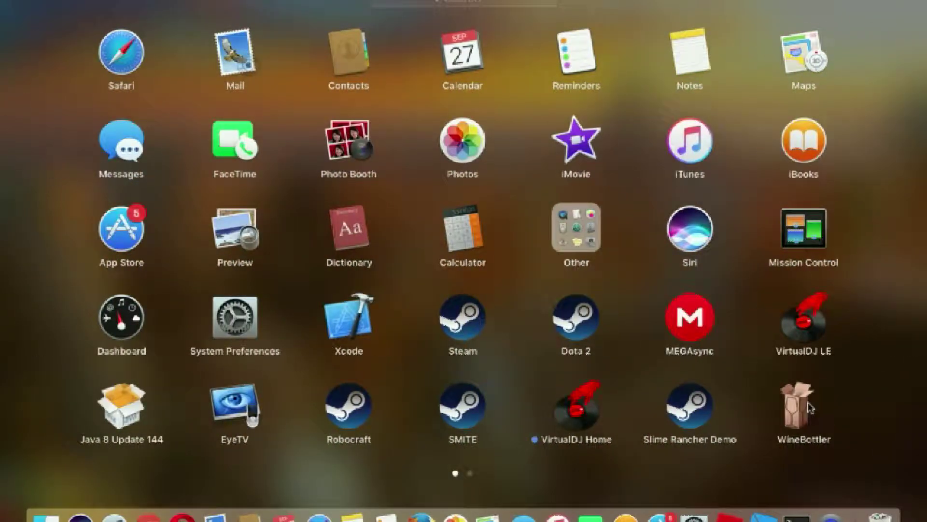
{"action": "left_click_drag", "start_coordinate": [810, 408], "coordinate": [755, 407]}
{"action": "left_click", "coordinate": [516, 390]}
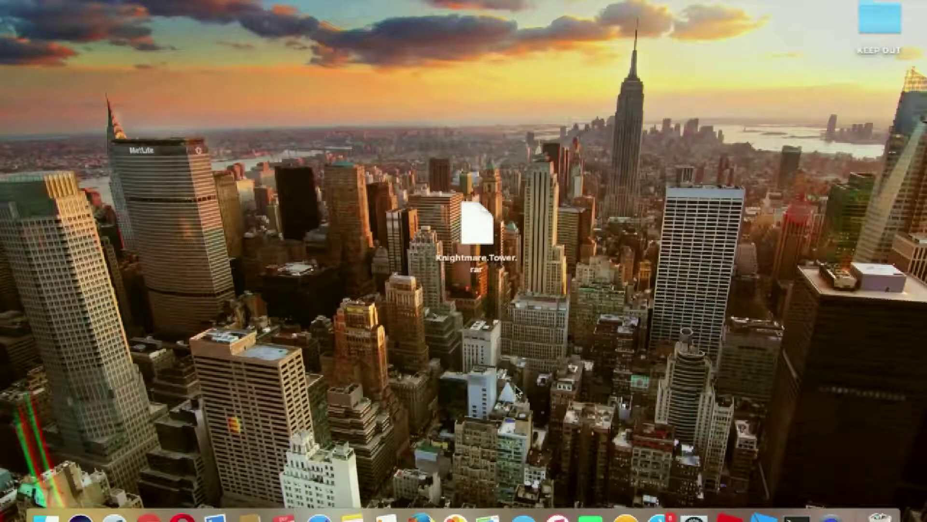
Open Knightmare.Tower.rar with UnRAR Free, chosen via Open With > Other.
{"action": "right_click", "coordinate": [481, 226]}
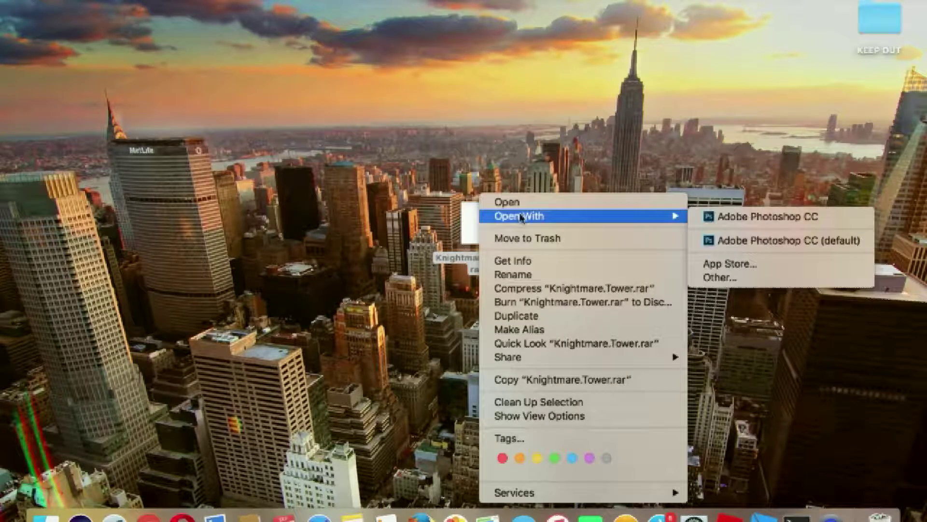
{"action": "mouse_move", "coordinate": [651, 218]}
{"action": "left_click", "coordinate": [732, 279]}
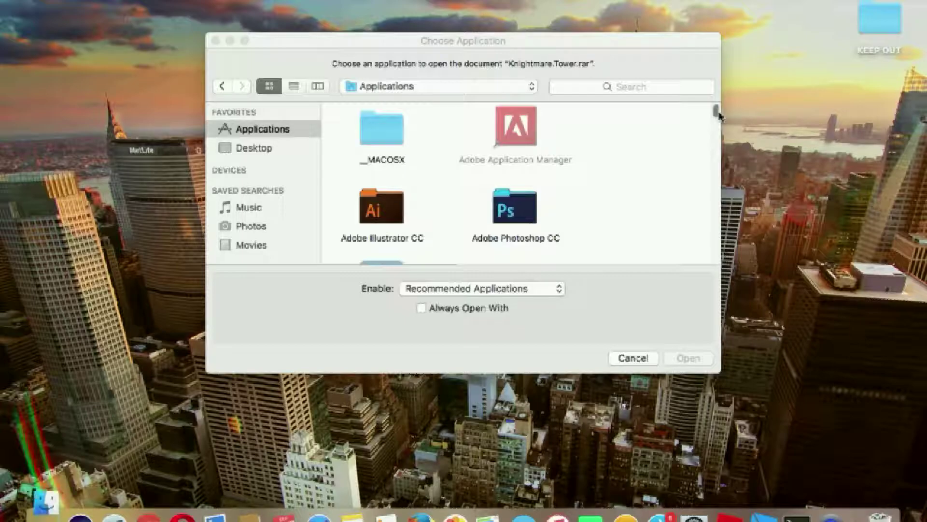
{"action": "left_click_drag", "start_coordinate": [716, 111], "coordinate": [715, 244]}
{"action": "left_click", "coordinate": [528, 127]}
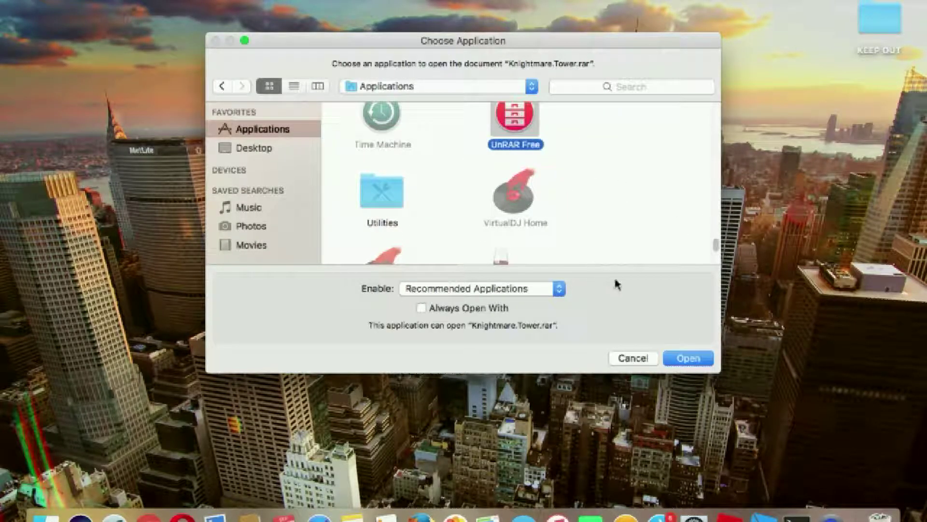
{"action": "left_click", "coordinate": [688, 358]}
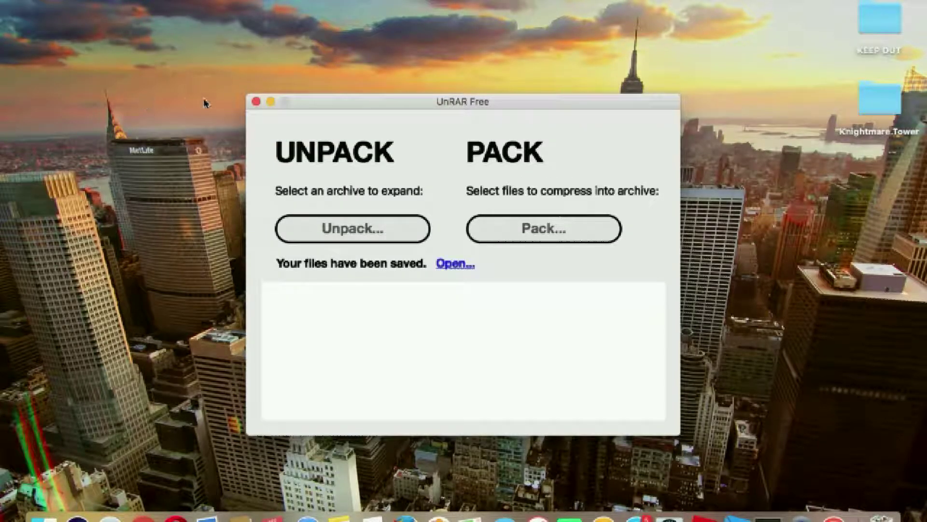
Close UnRAR Free and move the extracted Knightmare.Tower folder beside its archive.
{"action": "left_click", "coordinate": [256, 103]}
{"action": "left_click_drag", "start_coordinate": [879, 102], "coordinate": [550, 226]}
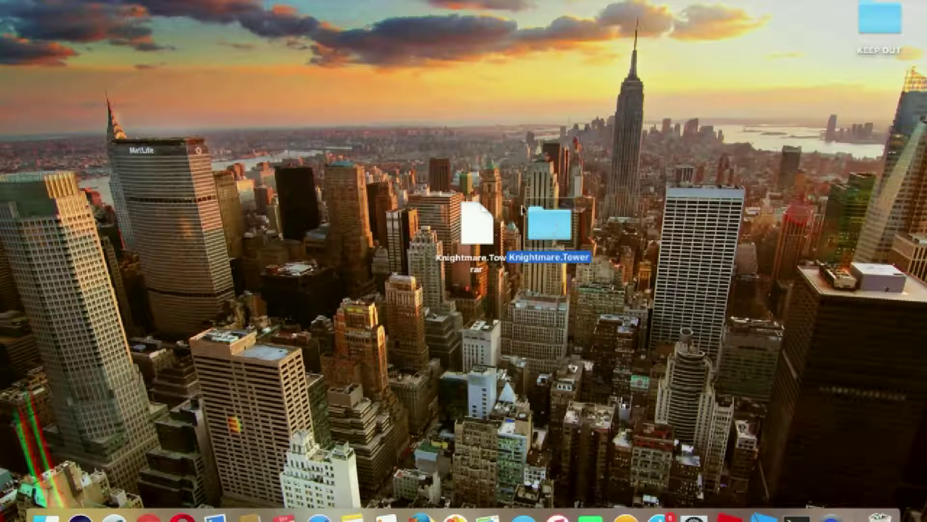
Open the Knightmare.Tower folder and bring up Open With for Knightmare Tower.exe.
{"action": "double_click", "coordinate": [549, 225]}
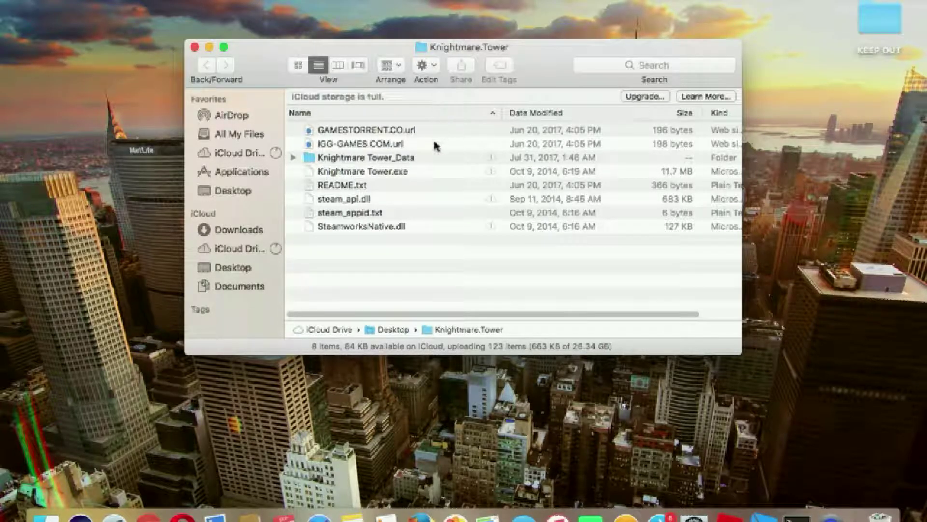
{"action": "right_click", "coordinate": [402, 175]}
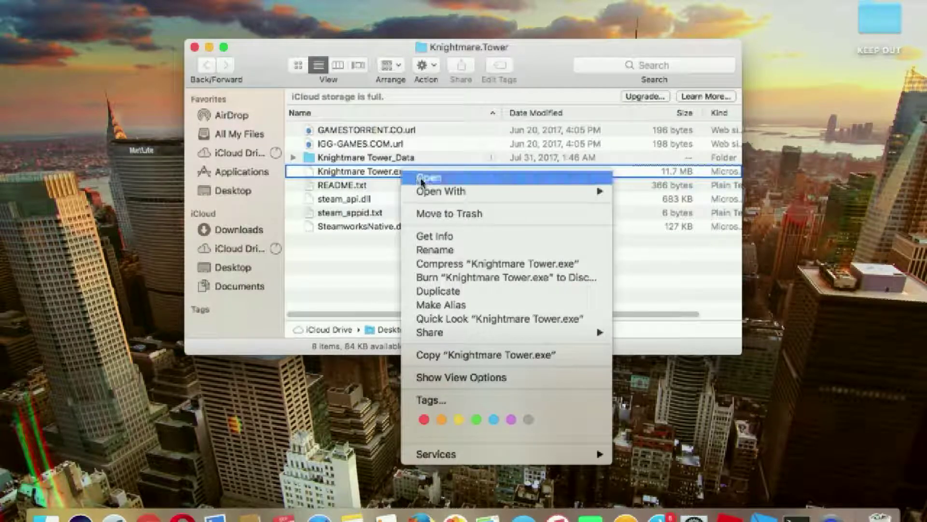
{"action": "mouse_move", "coordinate": [427, 198]}
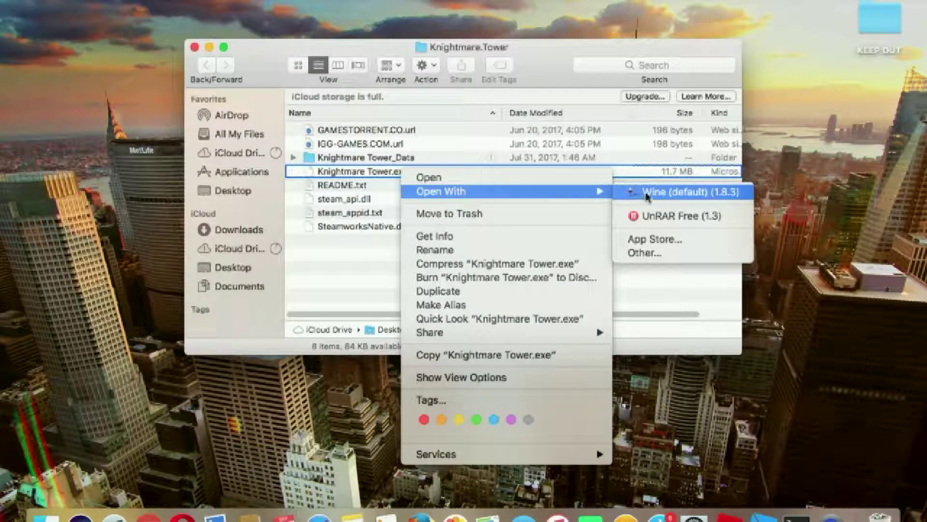
Open Knightmare Tower.exe with Wine (default) and run it directly.
{"action": "left_click", "coordinate": [679, 195]}
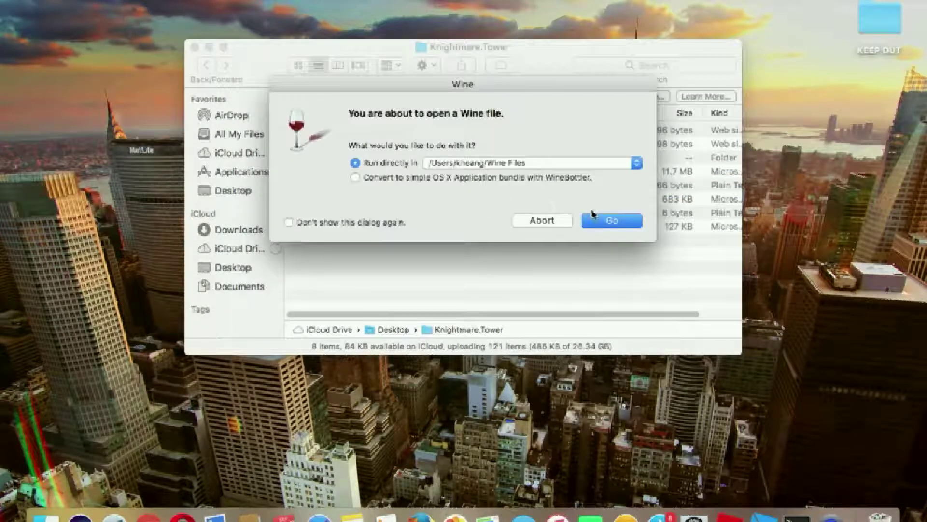
{"action": "left_click", "coordinate": [611, 221]}
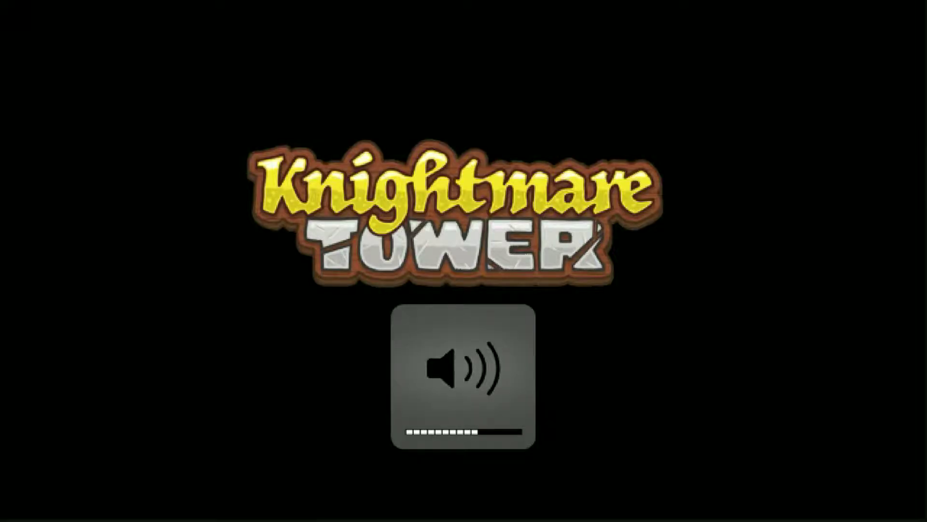
Lower the system volume by one step while the title screen loads.
{"action": "key", "text": "XF86AudioLowerVolume"}
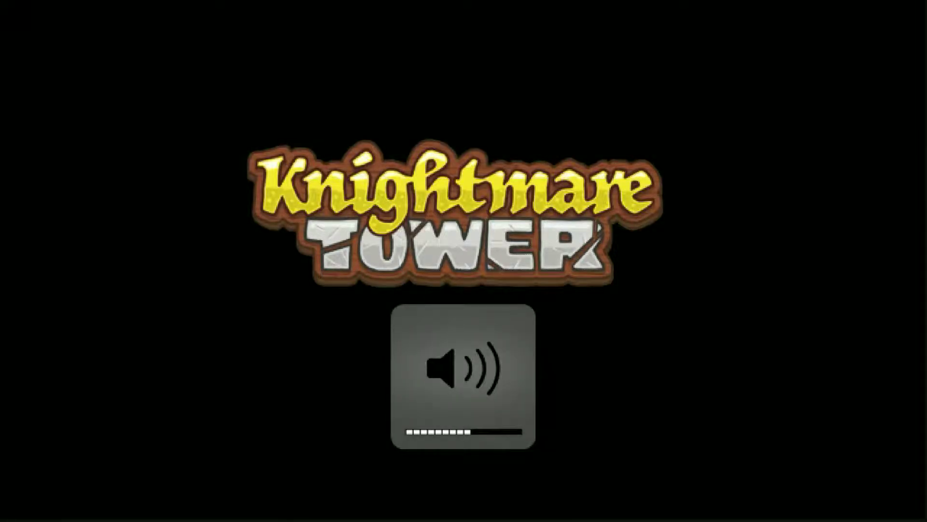